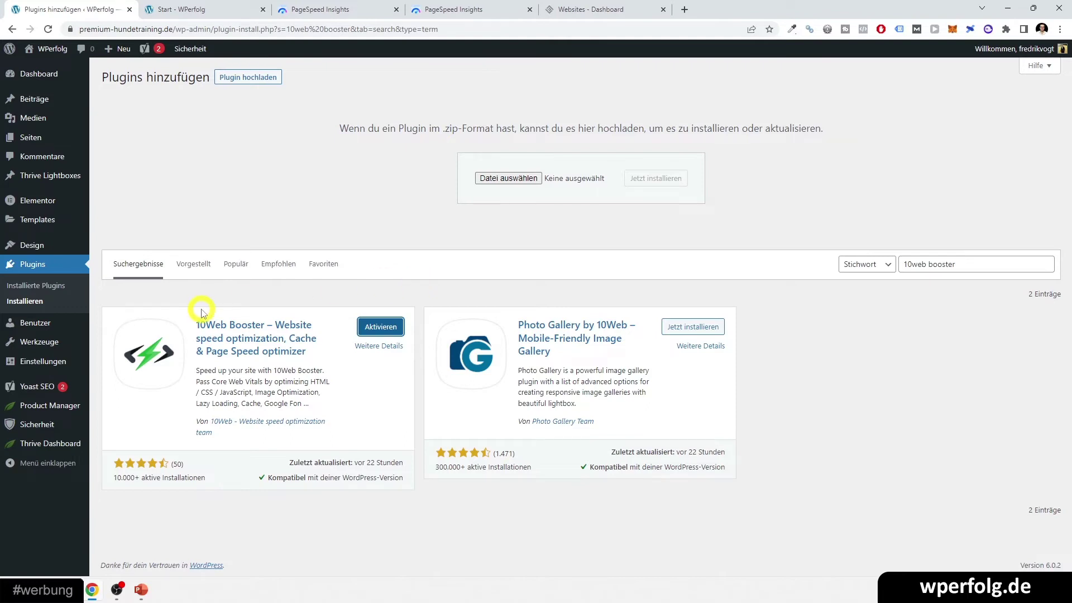
Step: Activate the 10Web Booster plugin and connect the website to the 10Web service
click(379, 329)
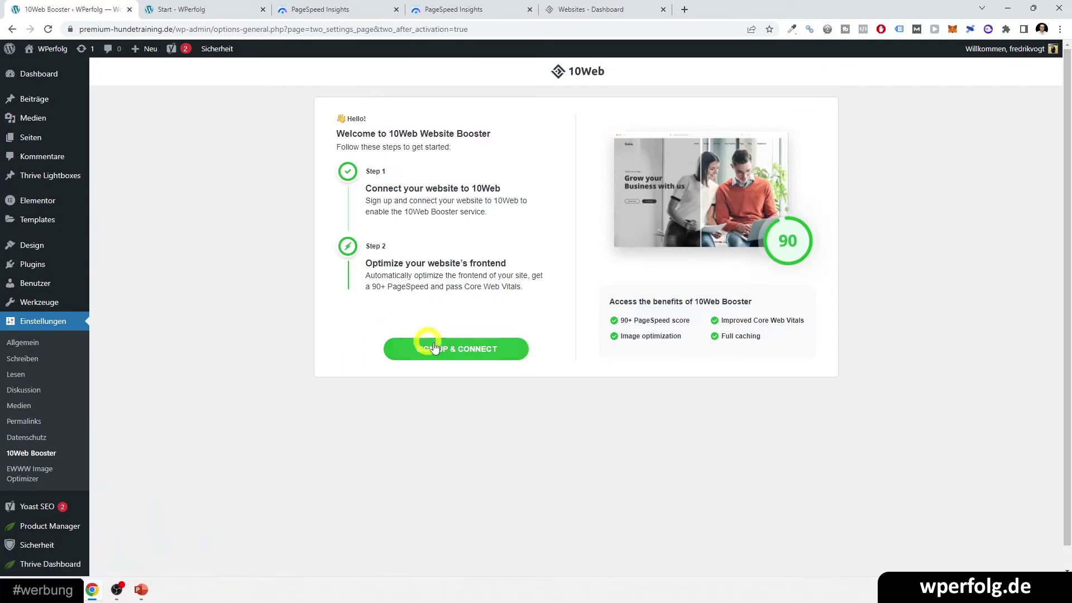
click(435, 350)
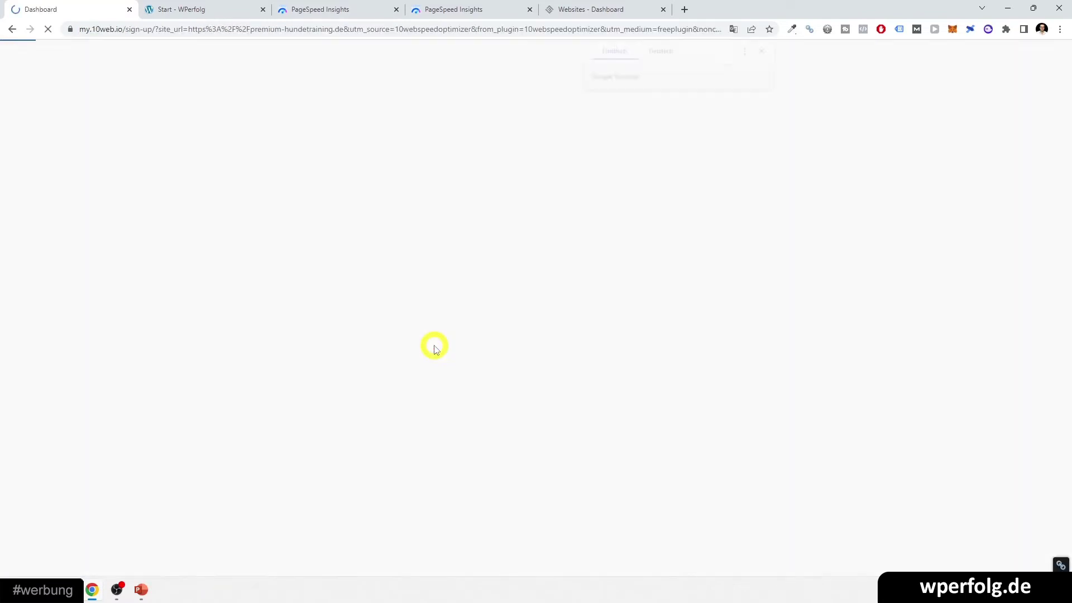
click(765, 50)
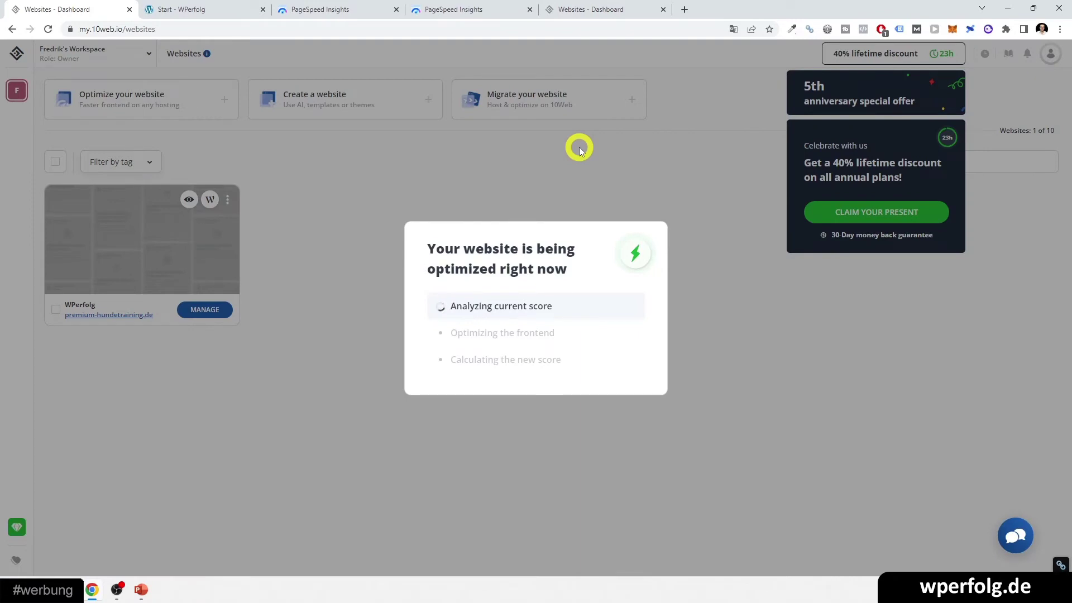
Step: Check the existing PageSpeed Insights reports while 10Web optimizes the homepage, and return to the optimization progress
click(322, 9)
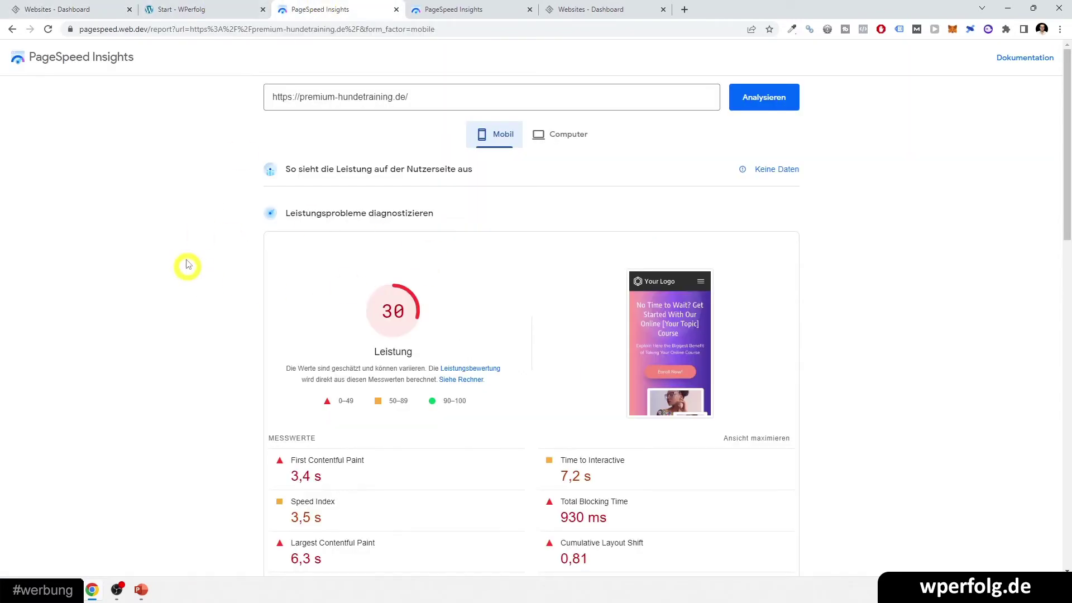
click(12, 9)
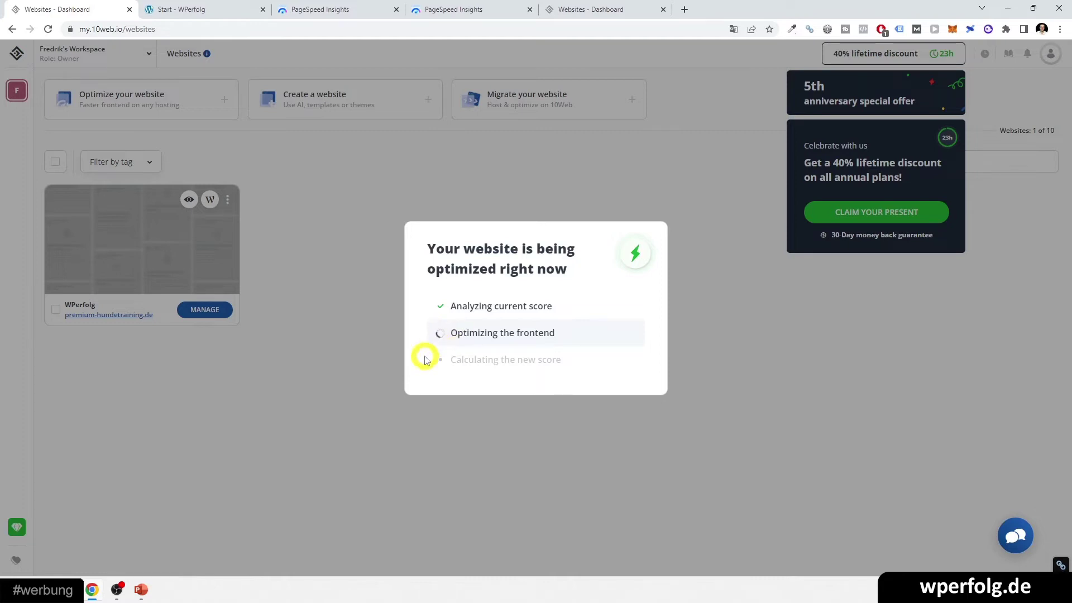
click(490, 8)
click(148, 9)
click(36, 8)
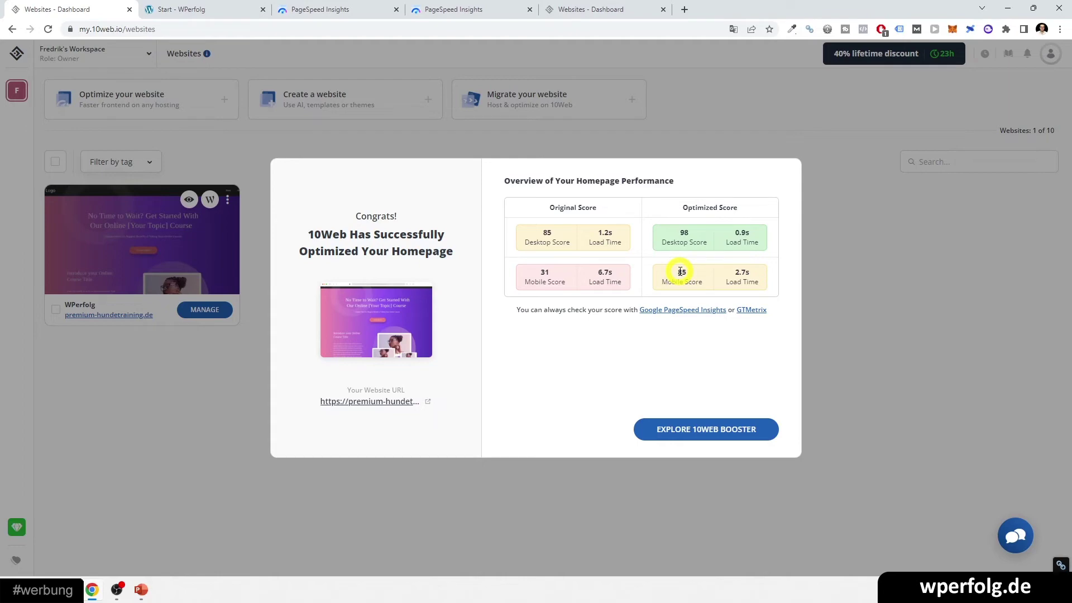
Step: Dismiss the homepage optimization summary and open the Booster management page of the WPerfolg website
key(Escape)
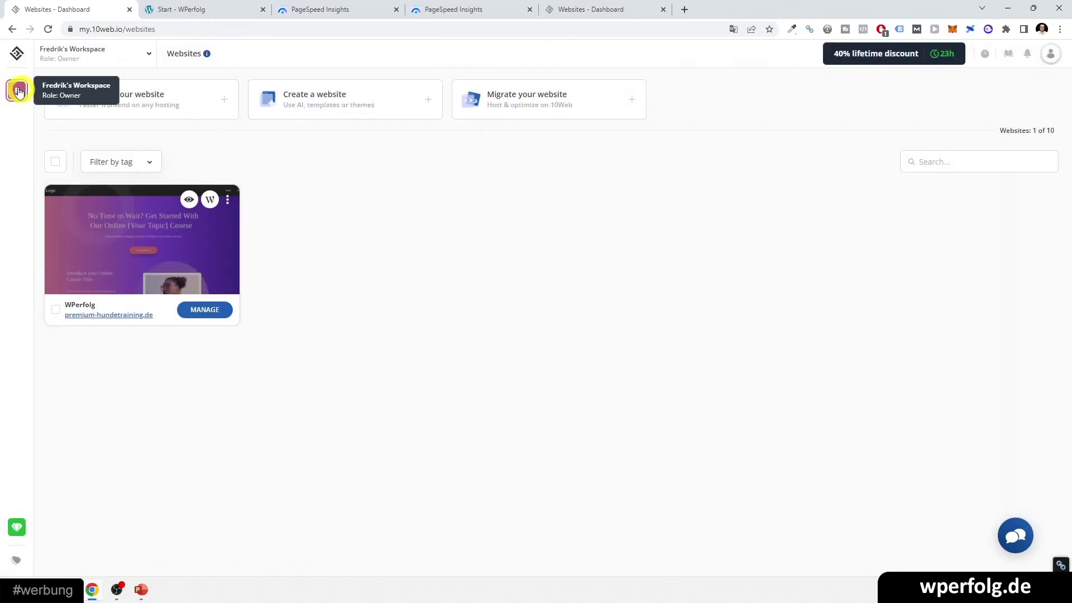
click(204, 310)
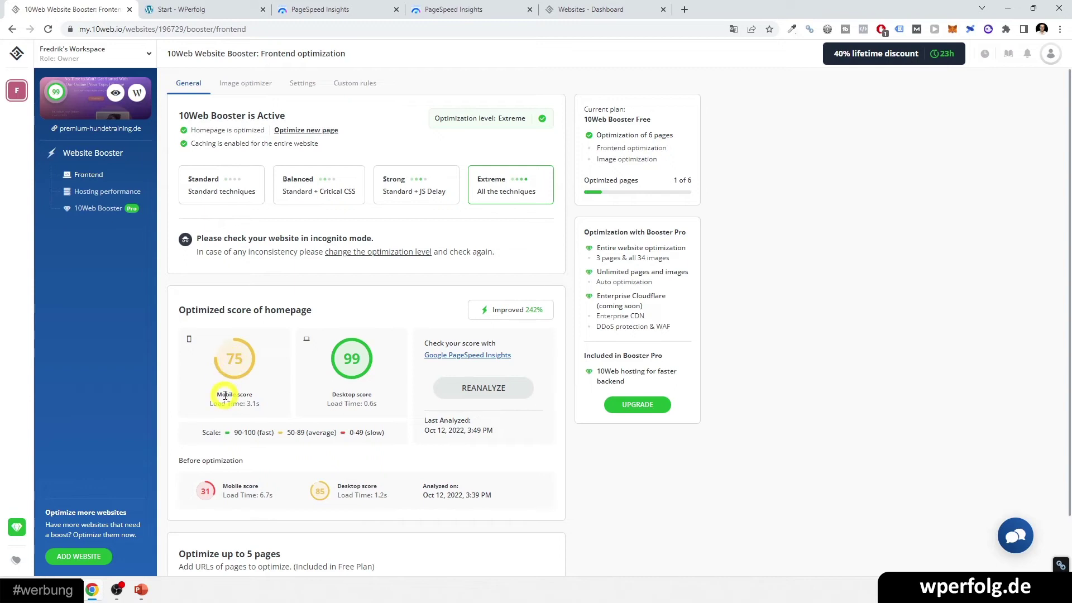
mouse_move(285, 174)
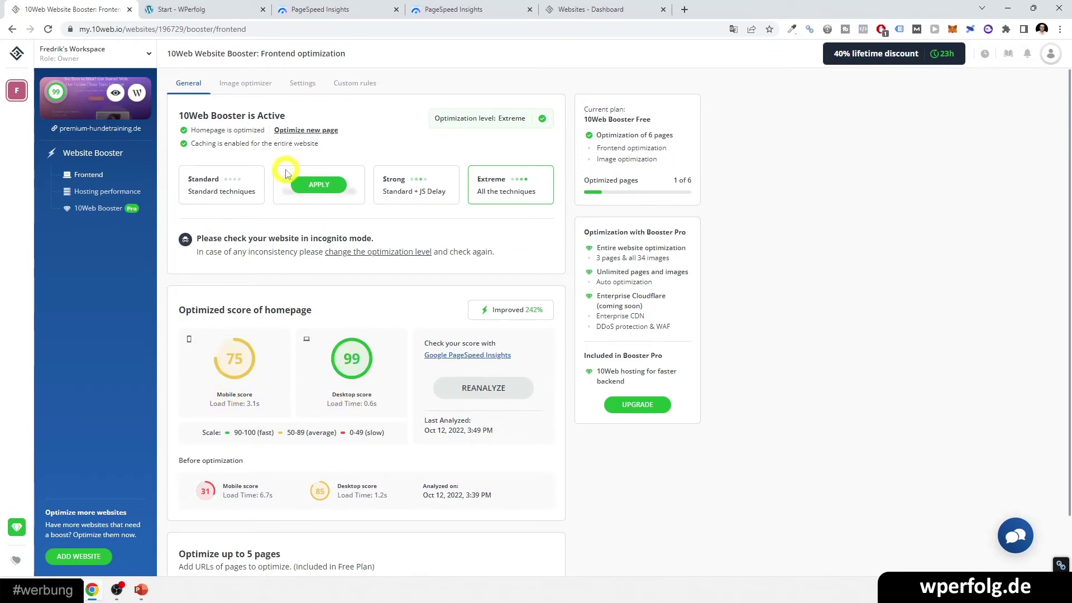
Step: Compare the mobile and desktop performance scores of premium-hundetraining.de in both PageSpeed Insights reports
click(323, 6)
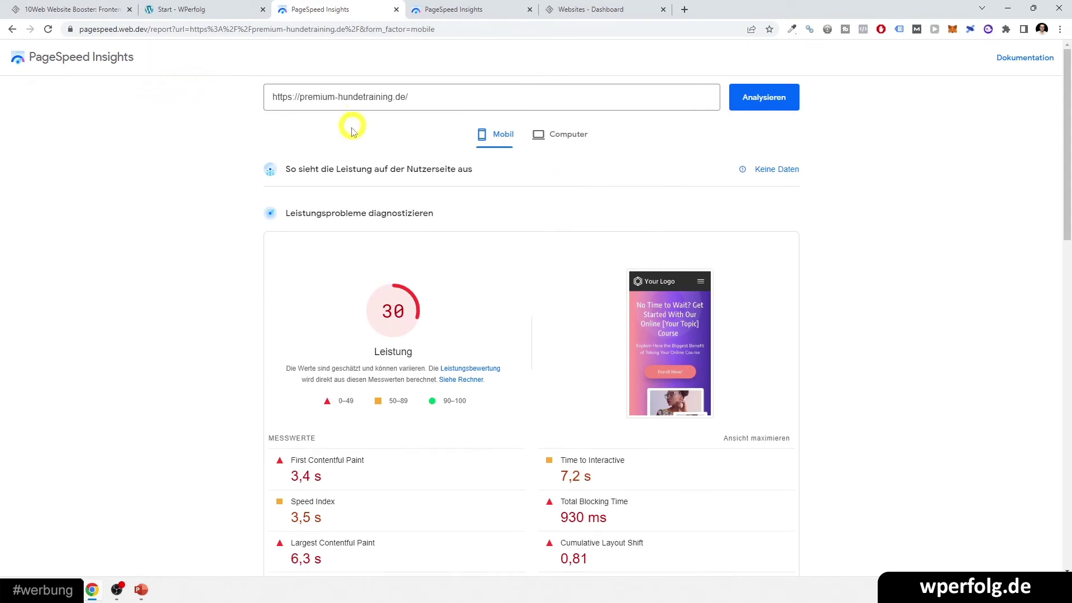
double_click(384, 311)
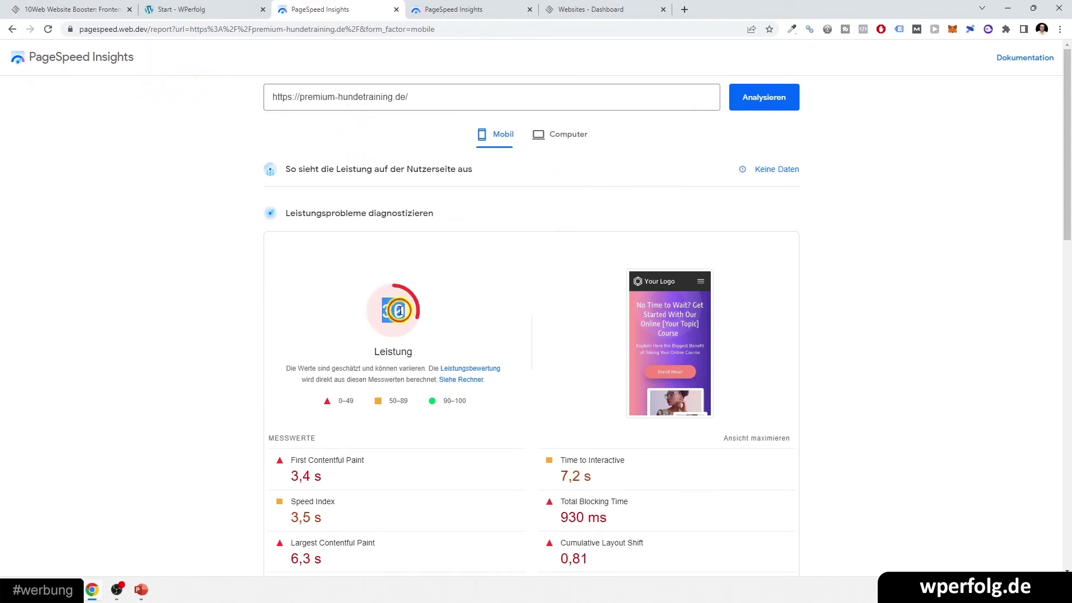
click(542, 137)
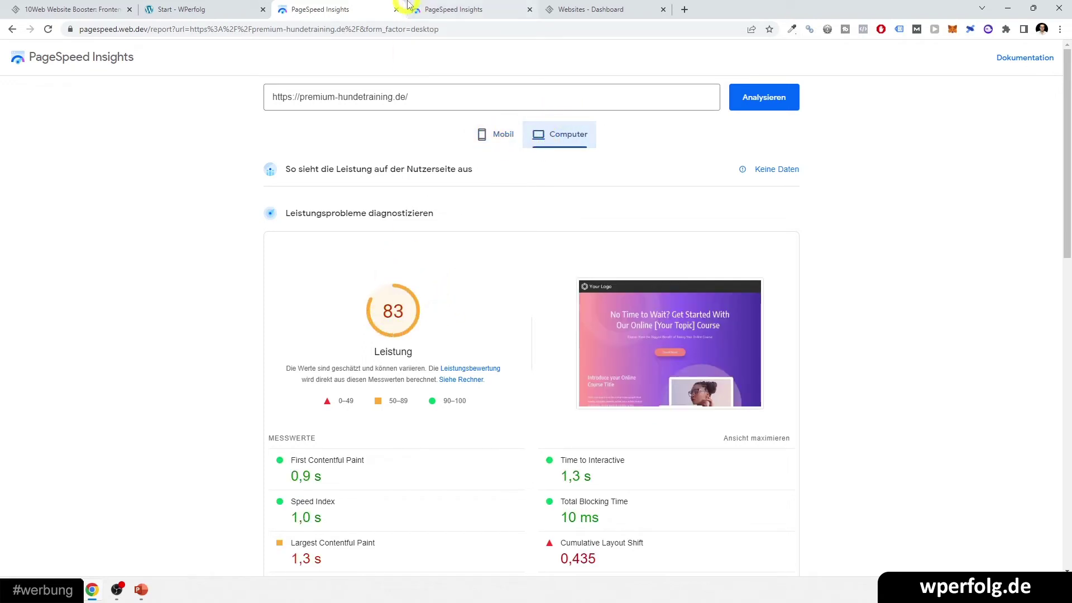
click(427, 4)
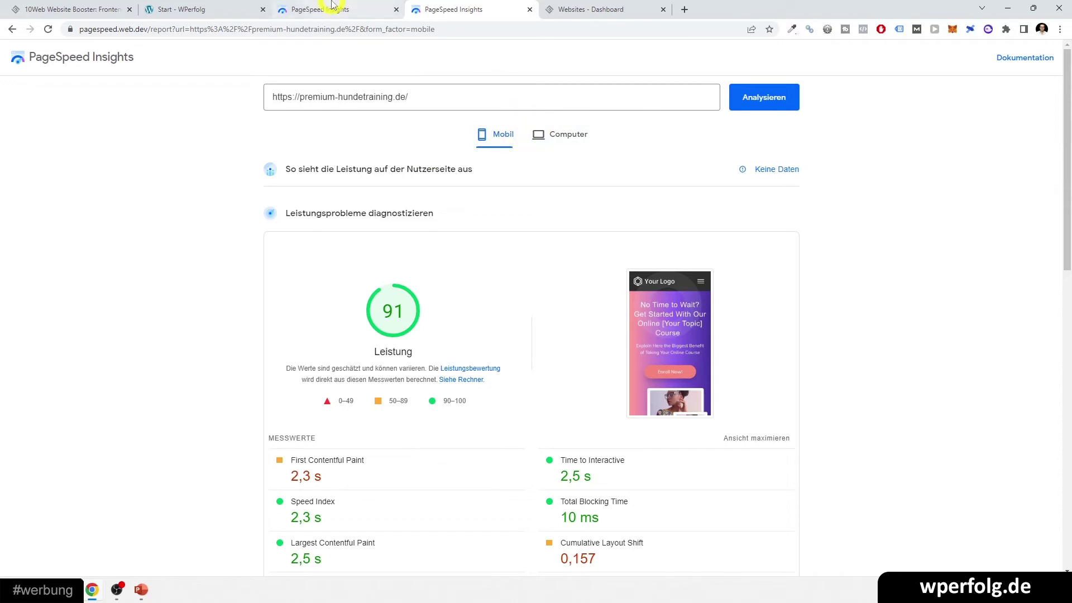
click(561, 134)
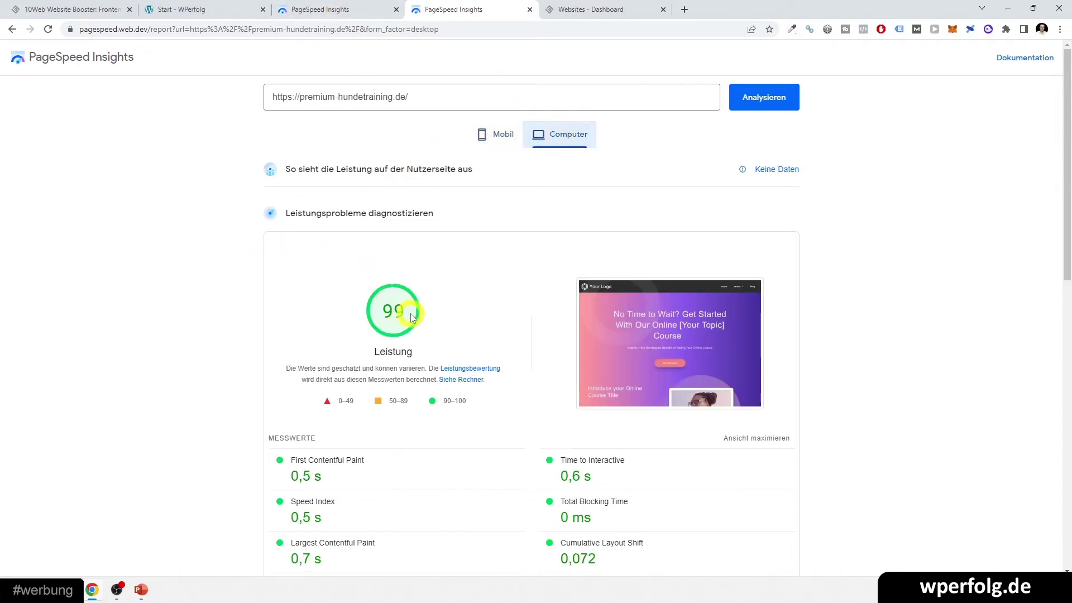
Step: Open the upgrade offer in 10Web and compare the Free, Personal, Premium and Agency plans, from prices to agency features
key(ctrl+1)
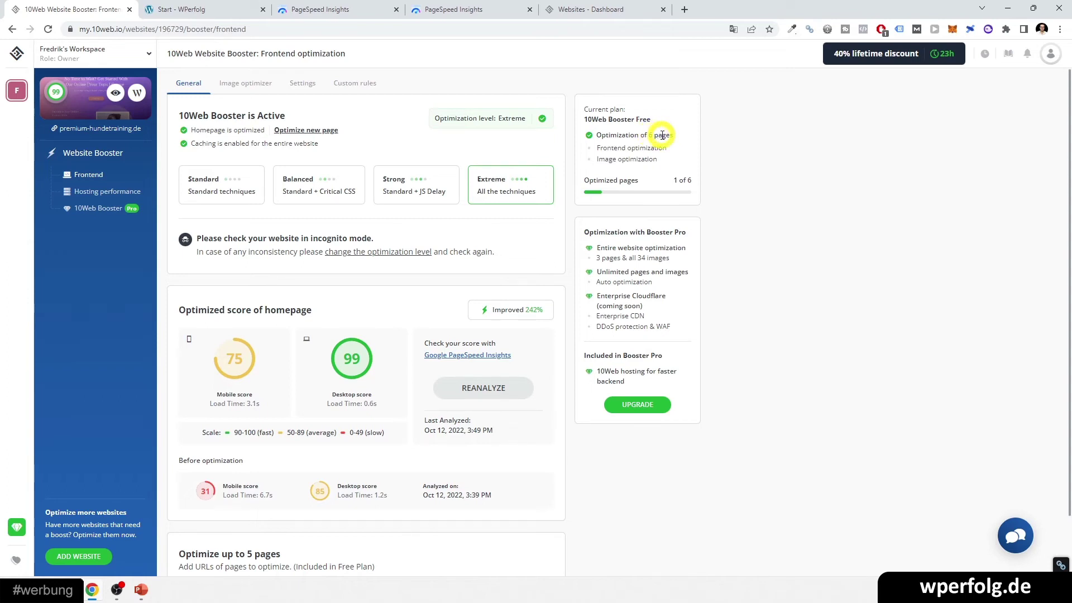
click(638, 405)
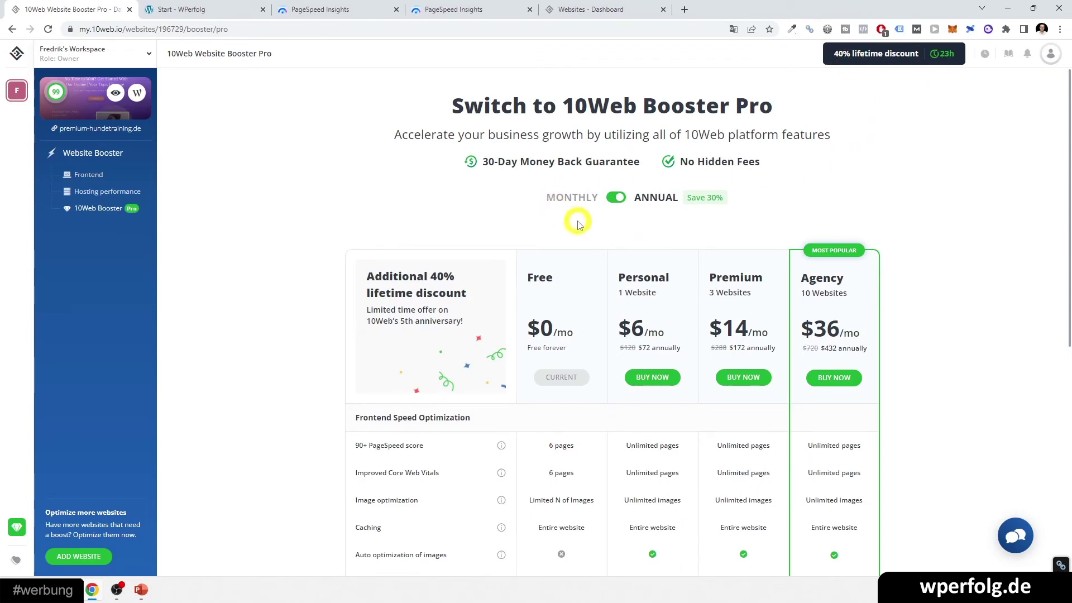
scroll(592, 232, down, 2)
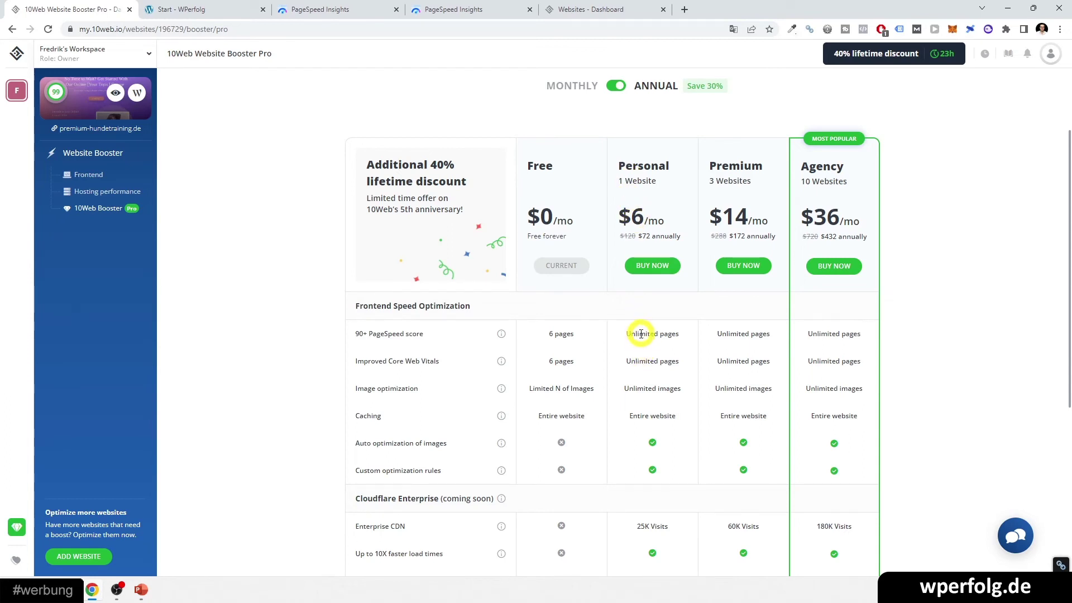
scroll(641, 334, down, 1)
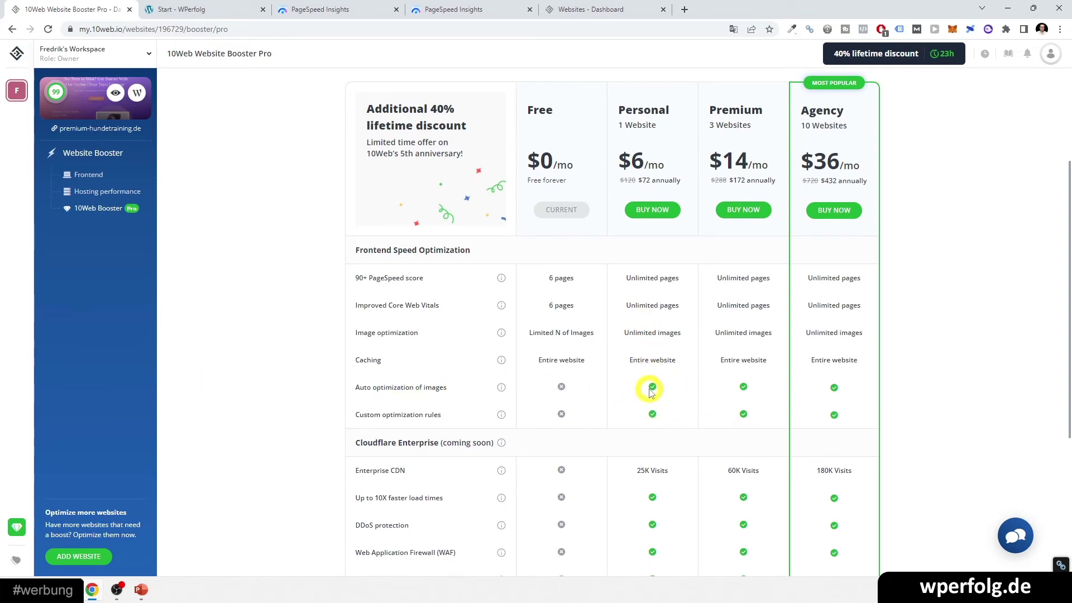
scroll(653, 406, down, 1)
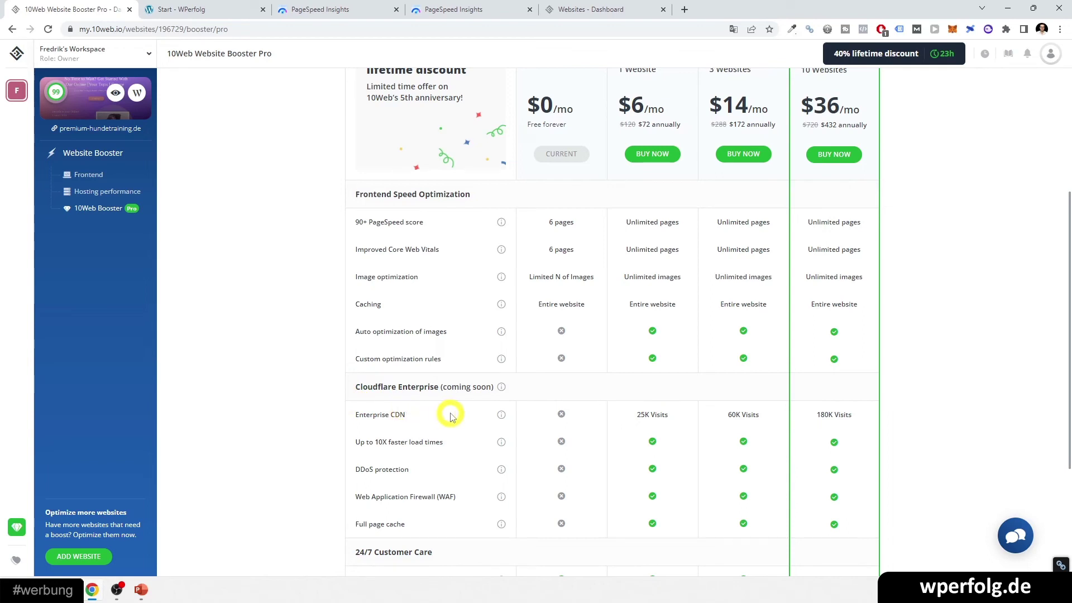
scroll(659, 414, down, 1)
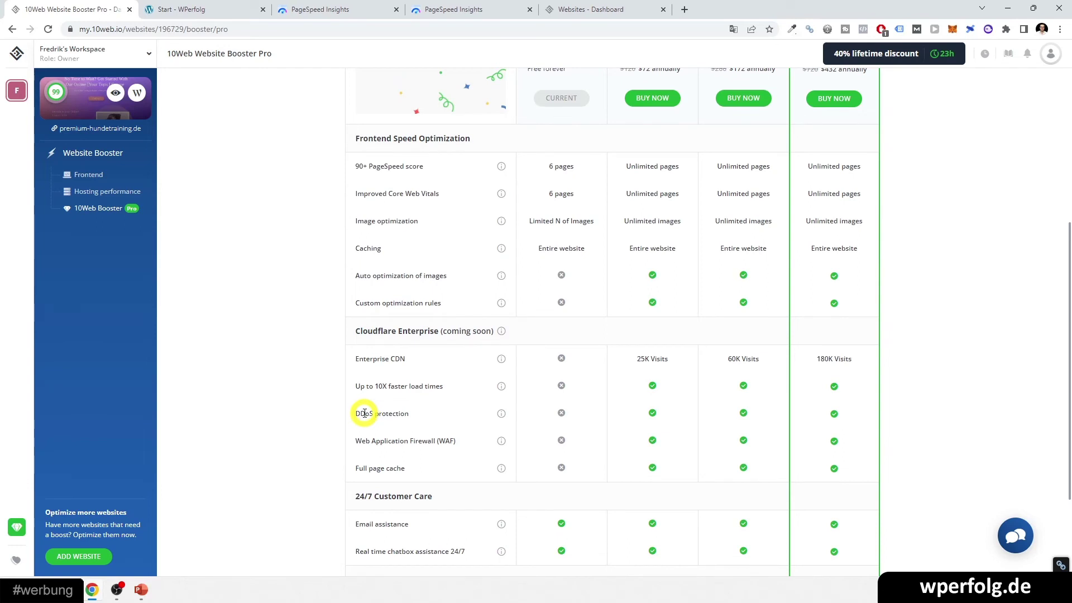
scroll(652, 414, down, 1)
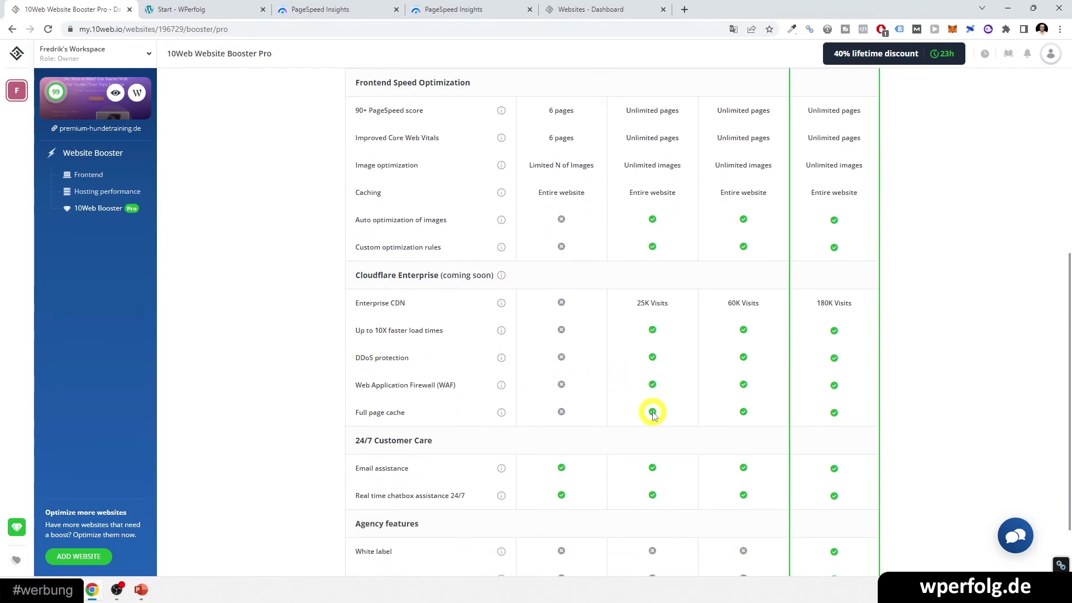
scroll(651, 400, down, 2)
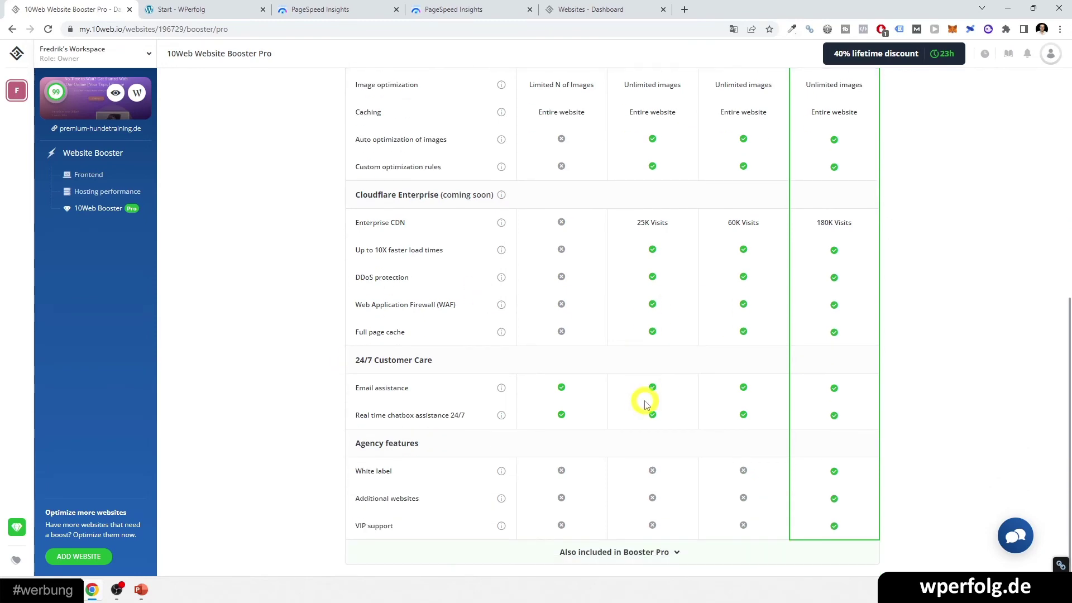
Step: Expand the additional features included in Booster Pro and review them down to the AI Builder section
click(665, 556)
scroll(632, 412, up, 2)
scroll(632, 416, down, 6)
scroll(633, 421, down, 1)
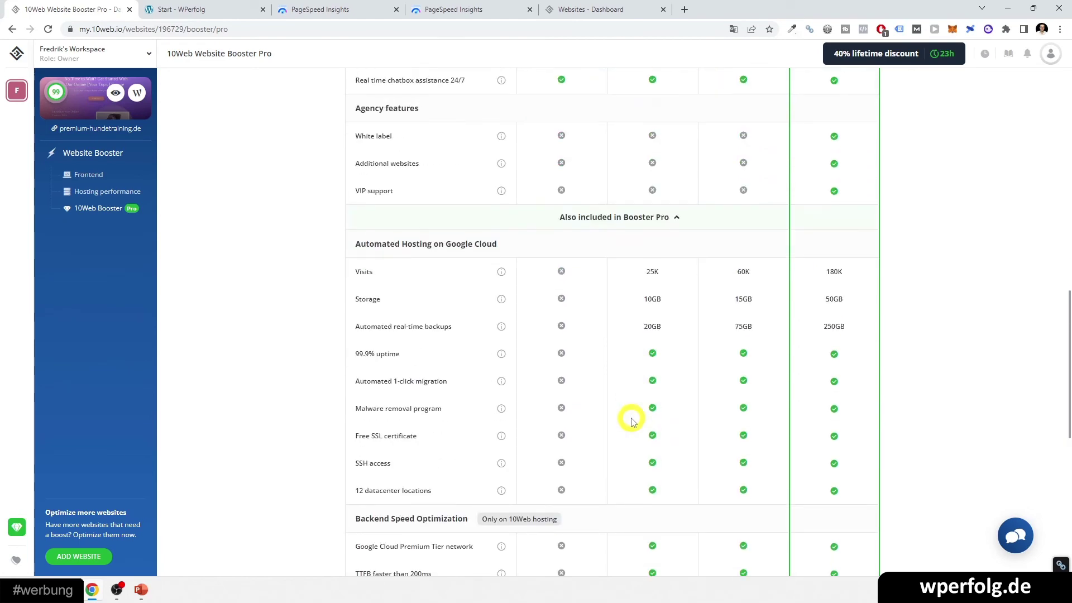
scroll(632, 422, down, 8)
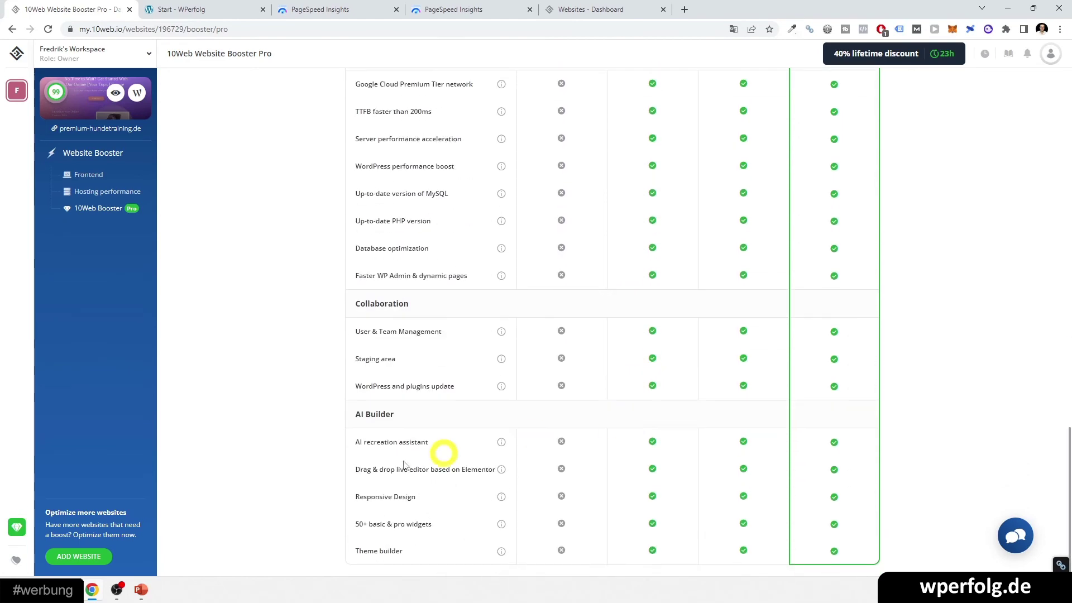
scroll(313, 313, up, 13)
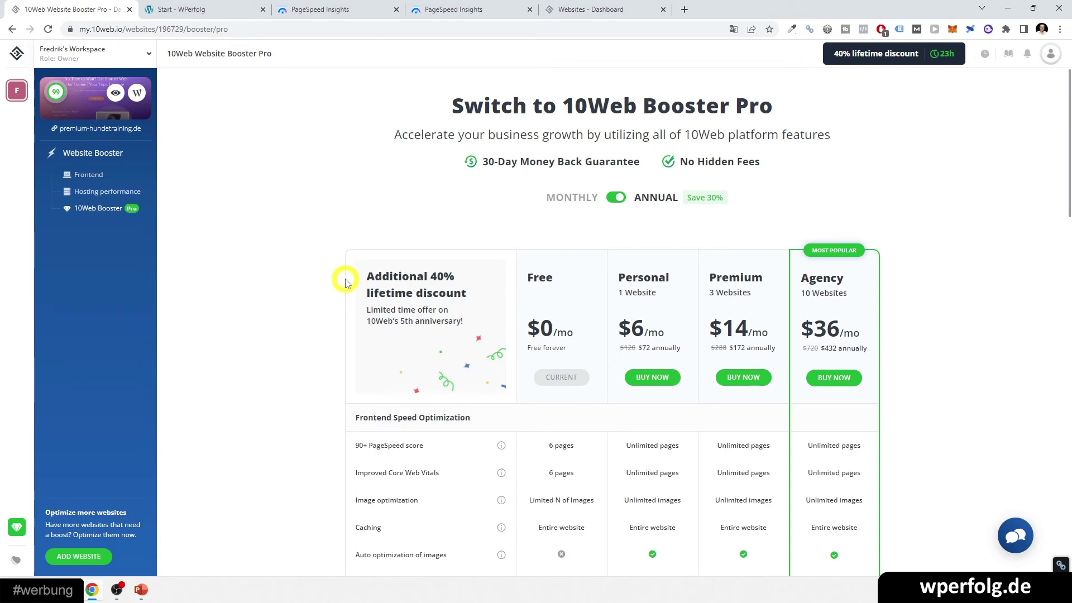
Step: Open the WordPress admin dashboard of the WPerfolg website from its live homepage
click(168, 9)
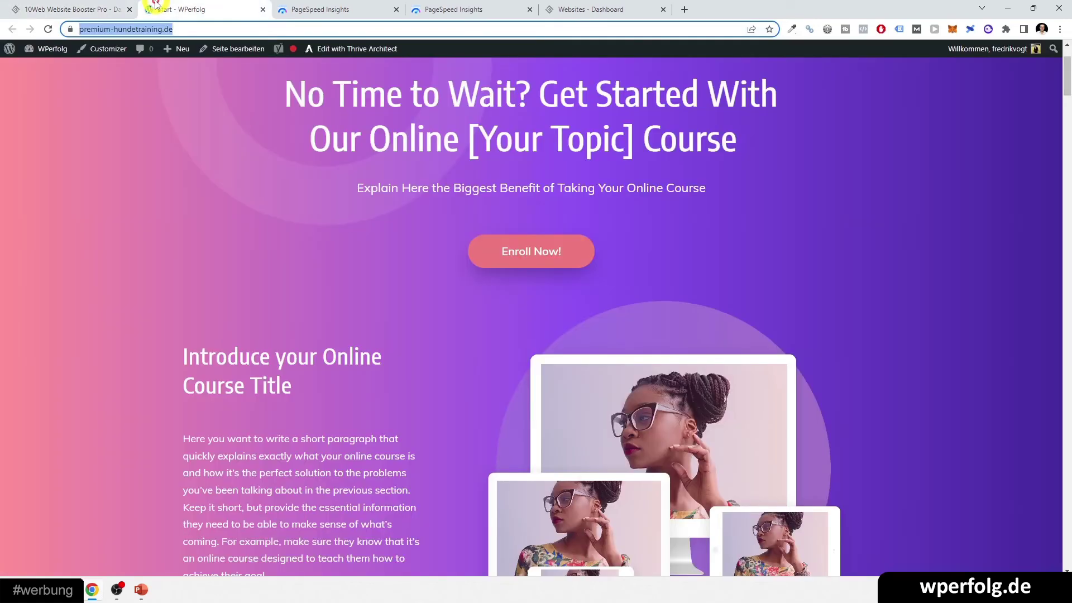
click(53, 52)
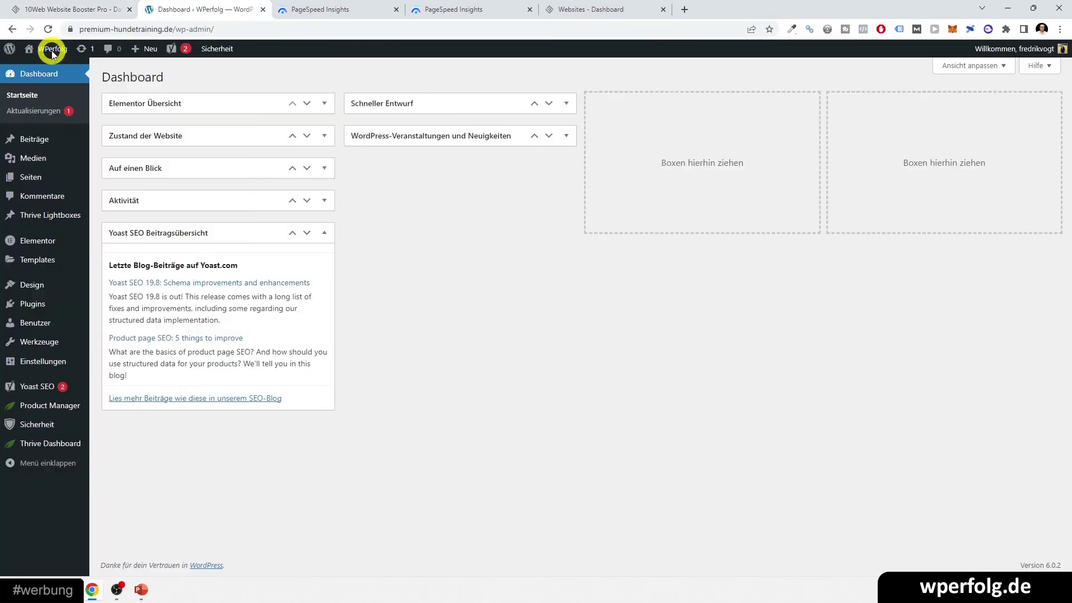
Step: Reopen the WPerfolg website's management in 10Web and examine its hosting performance benchmarks and backend optimization offer
click(66, 5)
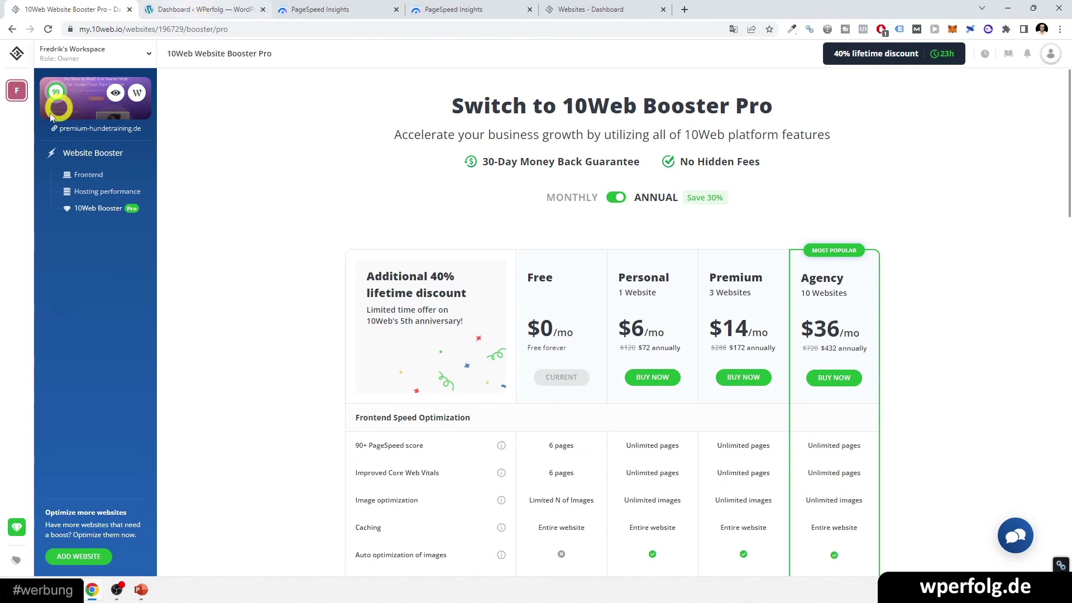
click(18, 93)
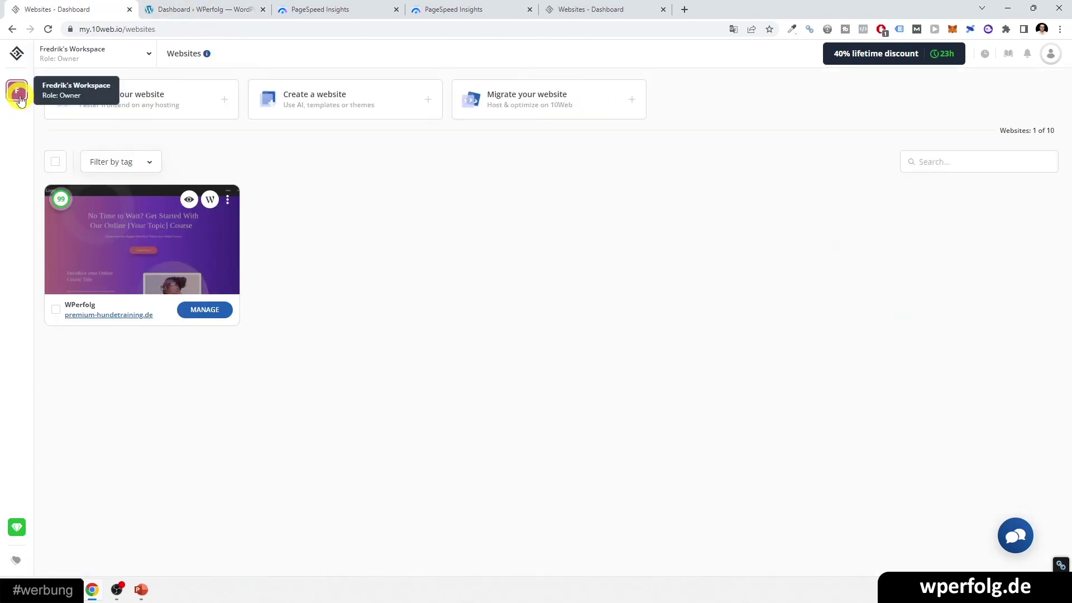
click(202, 313)
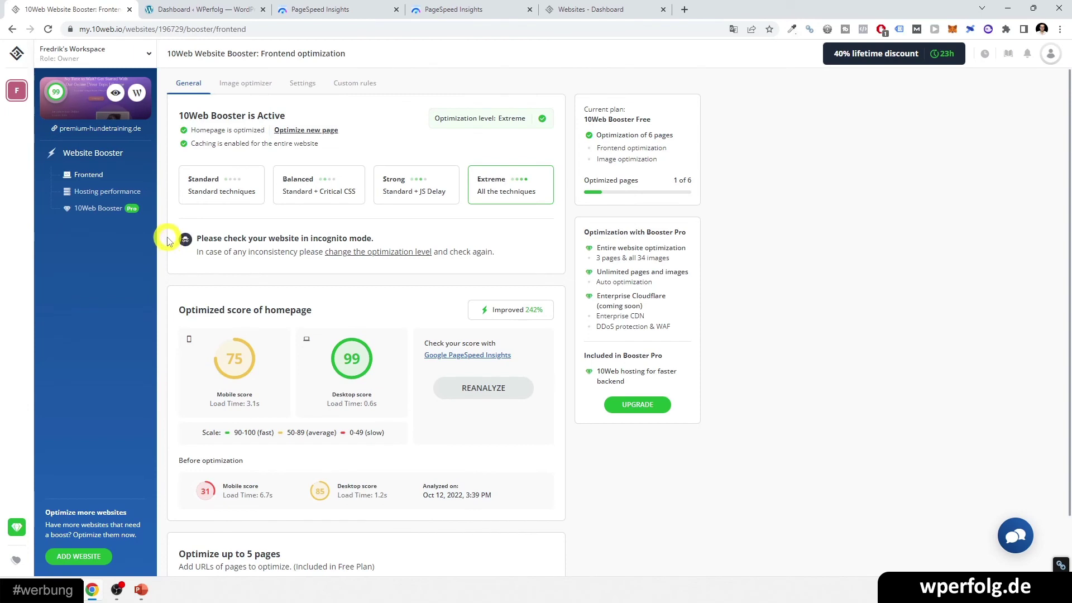
click(122, 194)
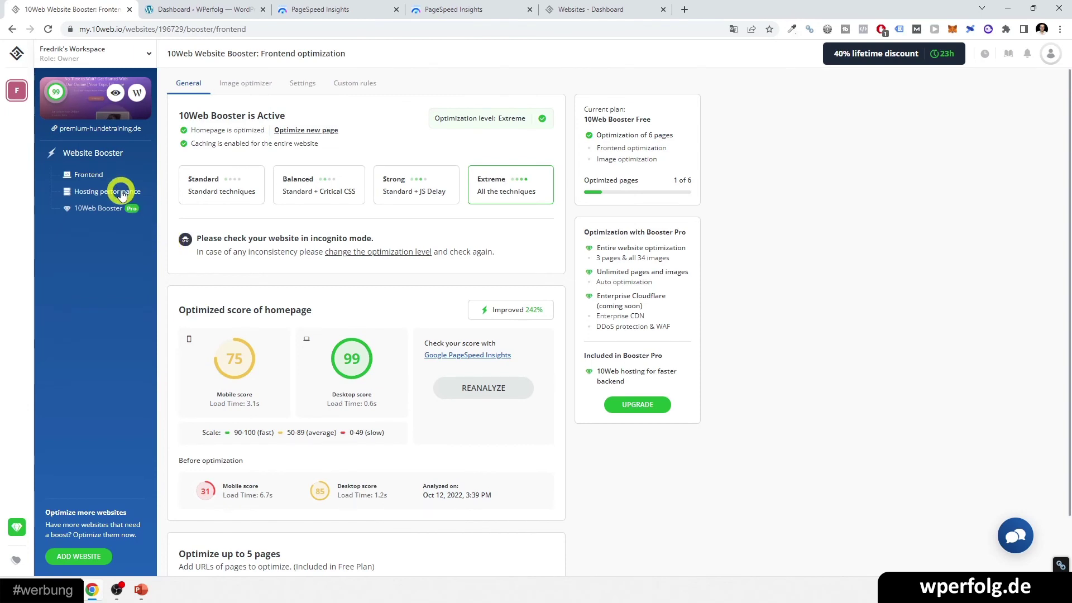
scroll(170, 342, down, 2)
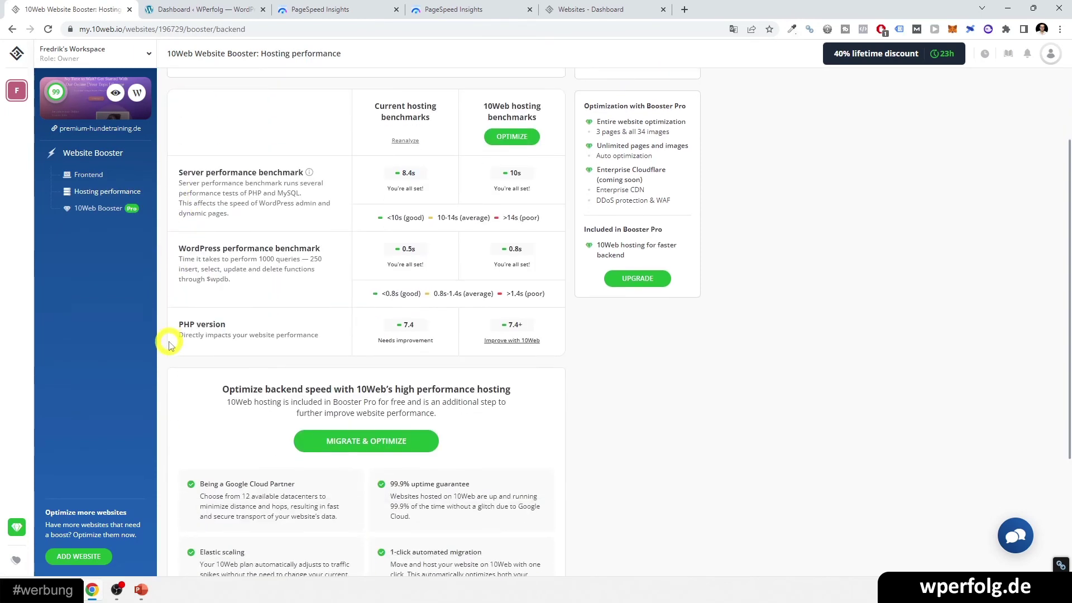
scroll(185, 369, up, 2)
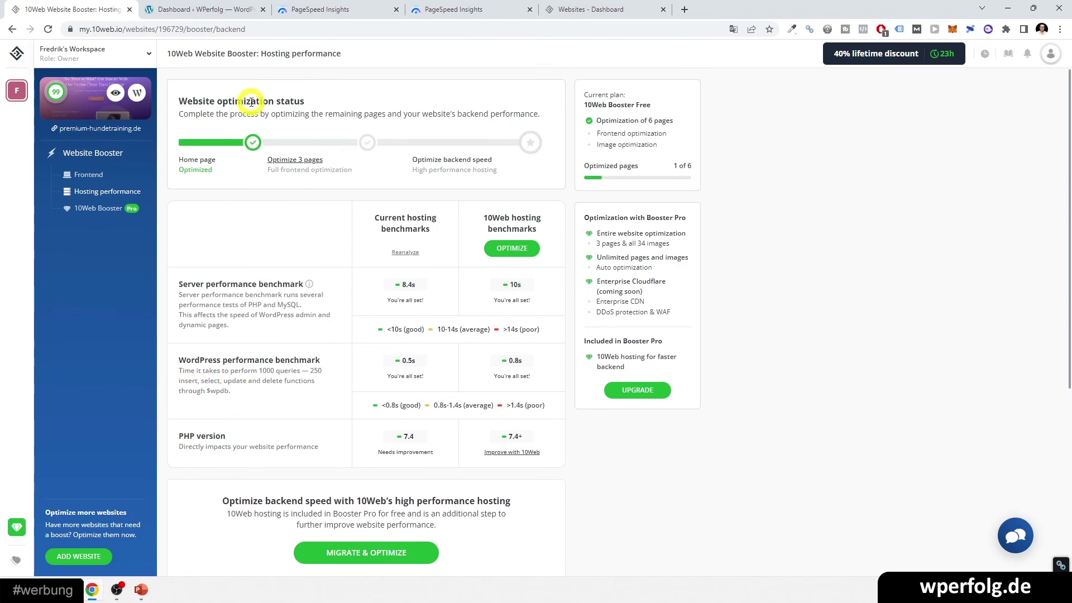
scroll(327, 284, down, 4)
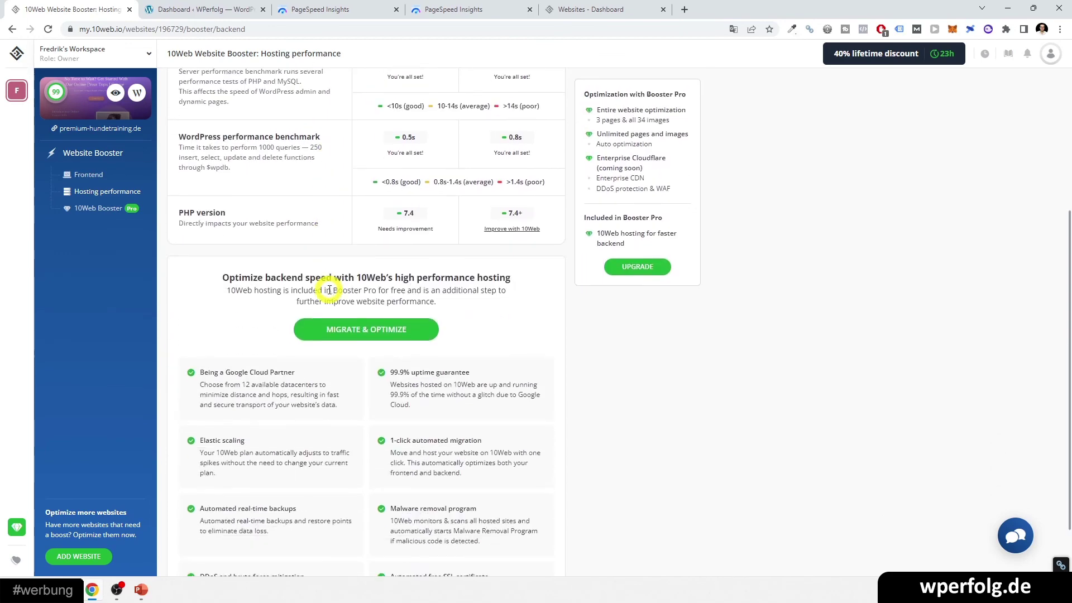
triple_click(328, 304)
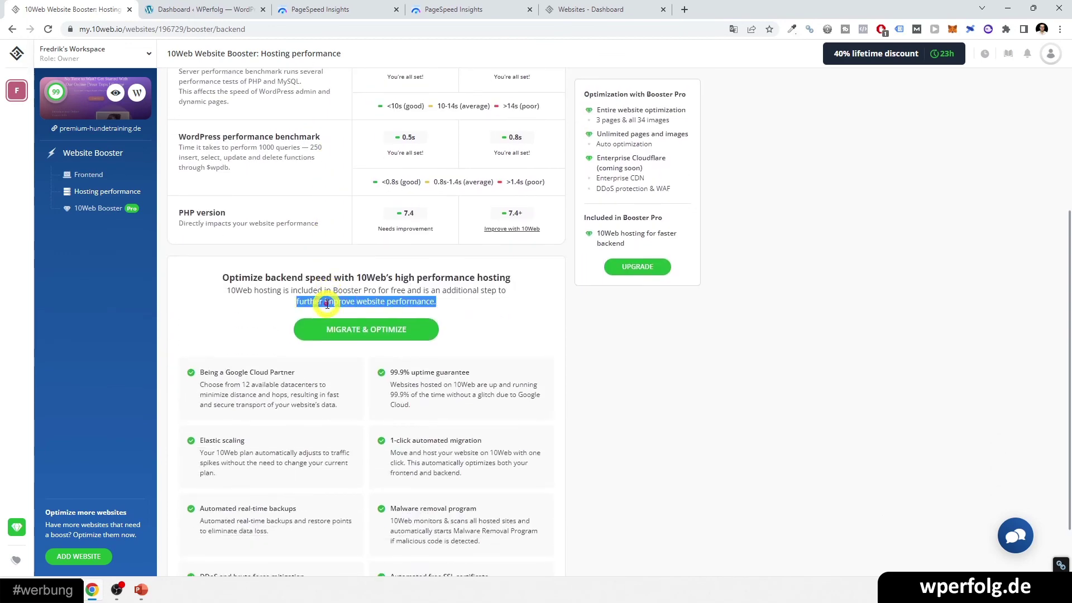
click(217, 278)
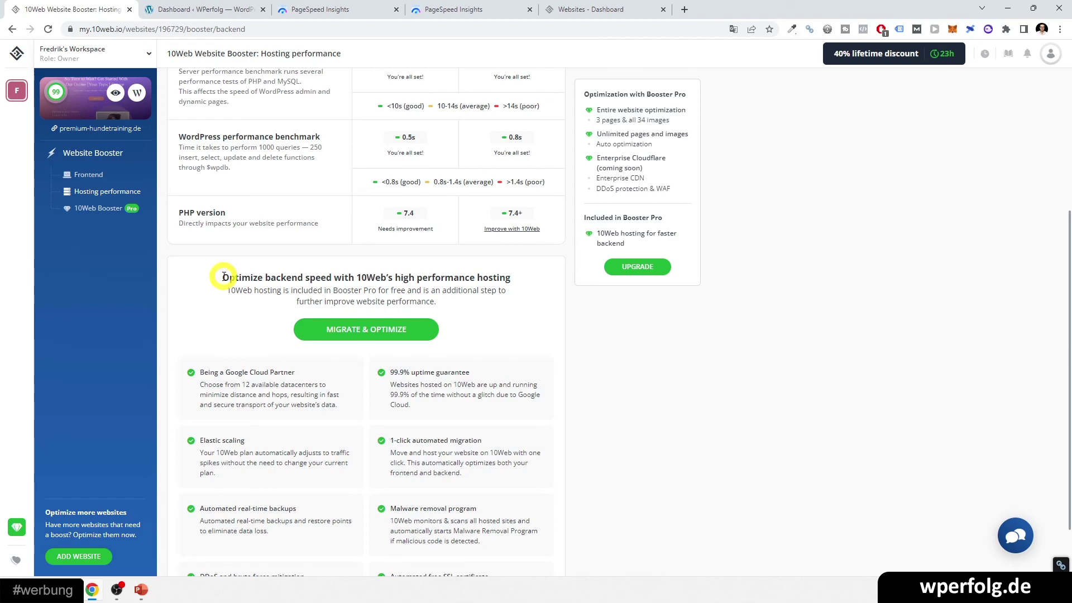
scroll(224, 277, up, 4)
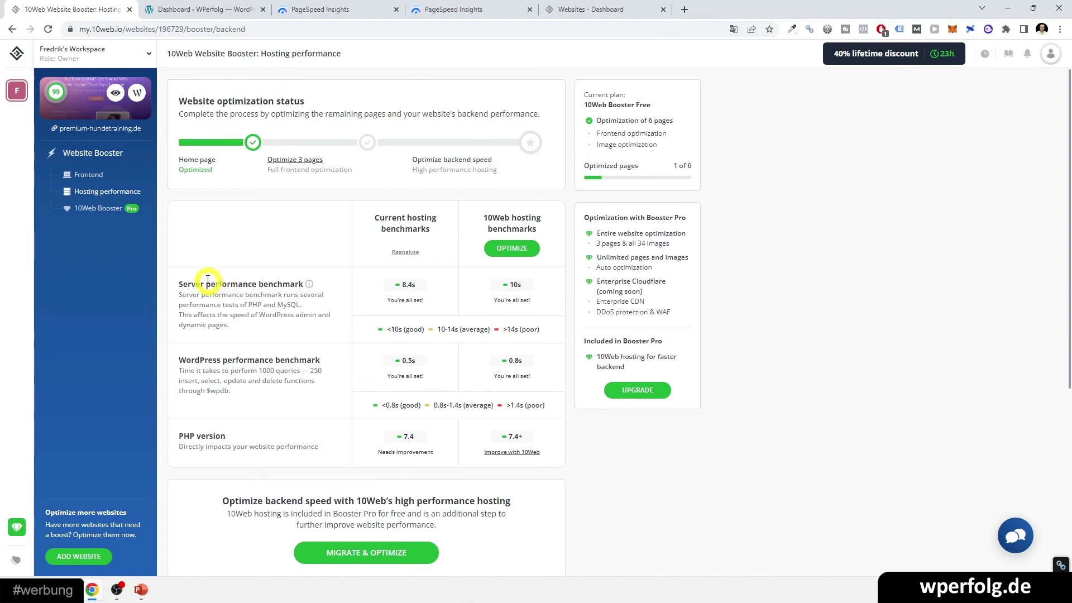
Step: Return to the WordPress dashboard and collapse the Yoast SEO Beitragsübersicht box
click(186, 9)
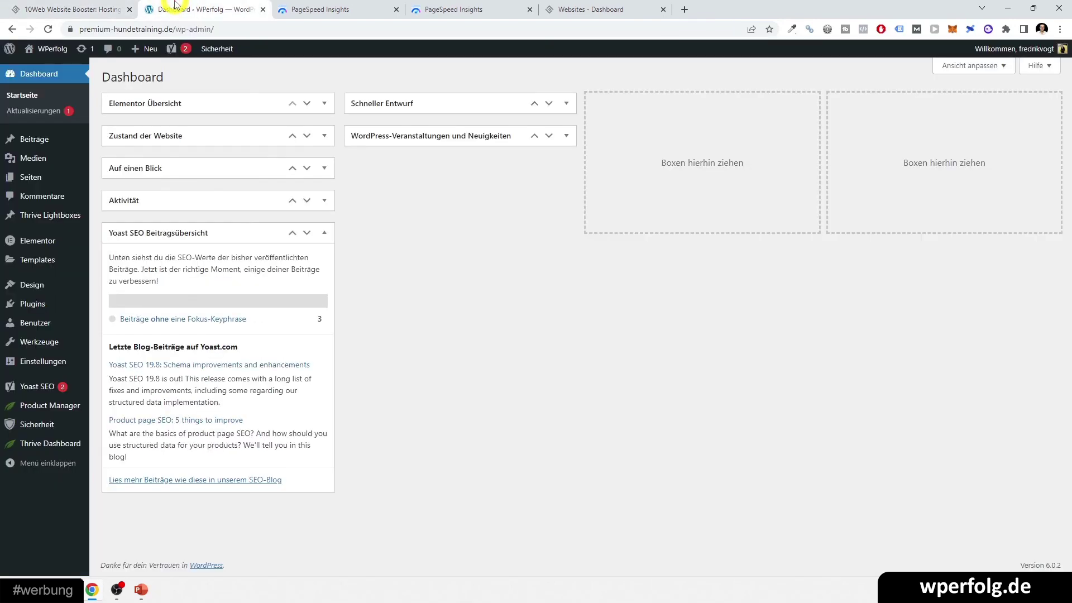
click(327, 231)
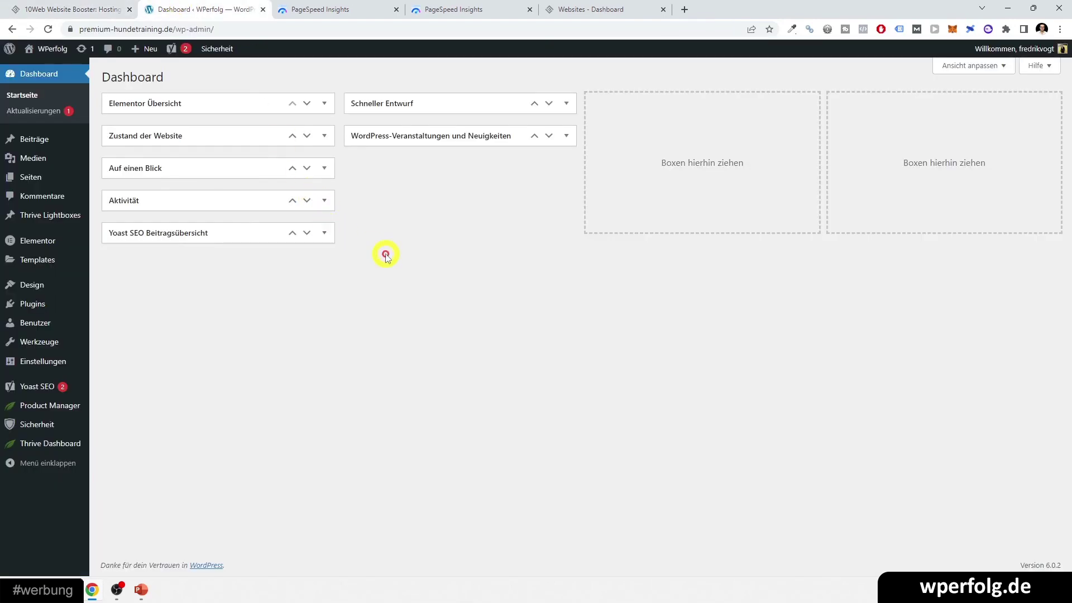